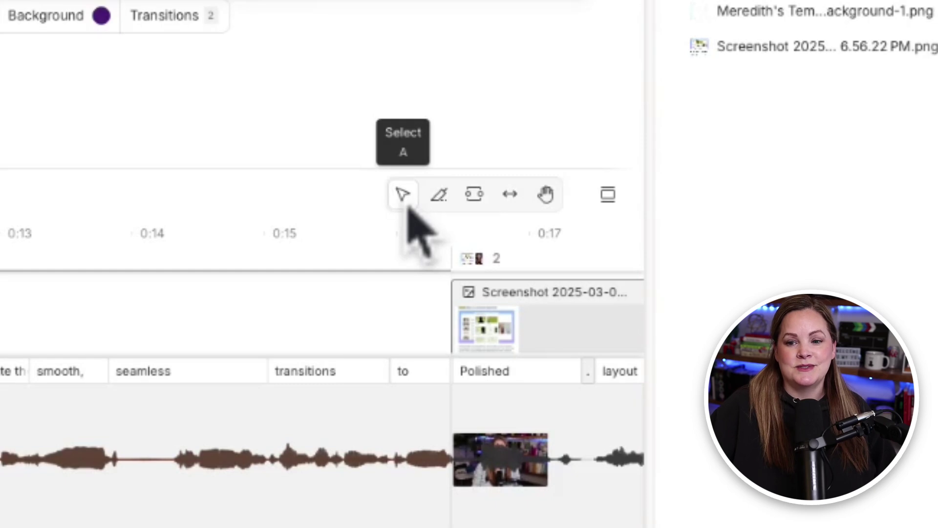
# Use the Select tool to place the playhead at 00:05.8 in the first clip, right after the word "do".
pyautogui.click(329, 413)
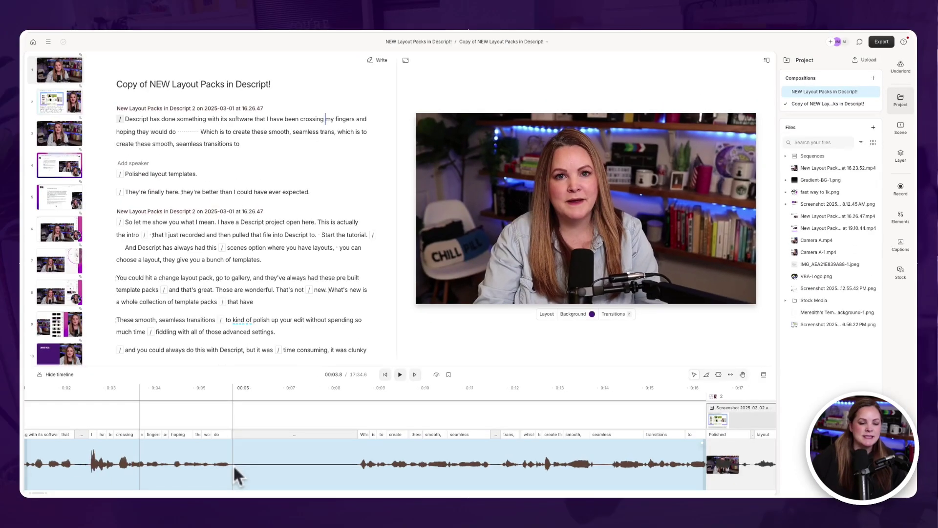
pyautogui.click(229, 477)
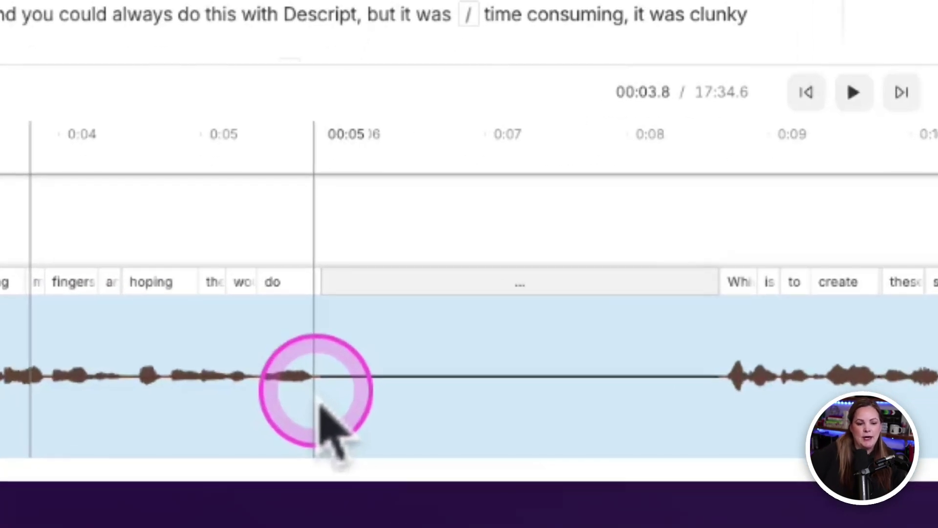
pyautogui.click(322, 363)
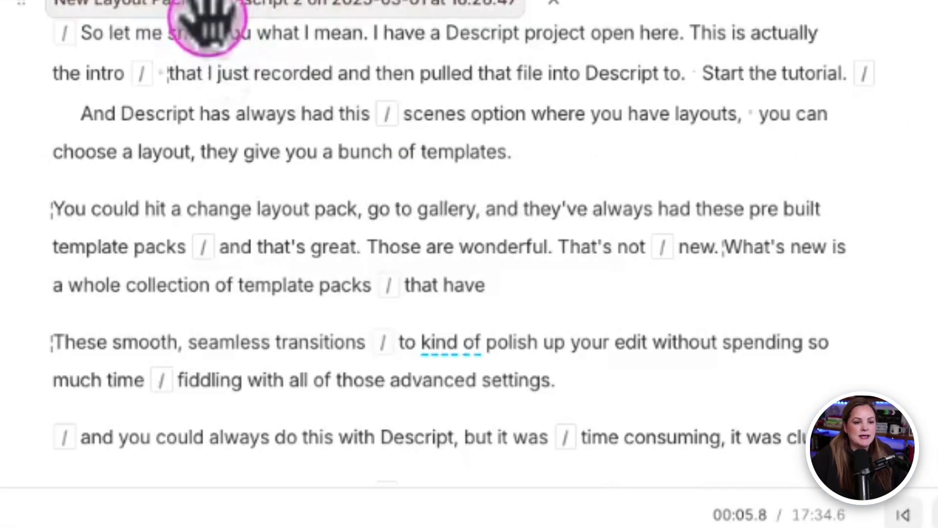
# Open and dismiss the speaker choices above "So let me show you", and jump to the transcript words "click of a button".
pyautogui.click(210, 23)
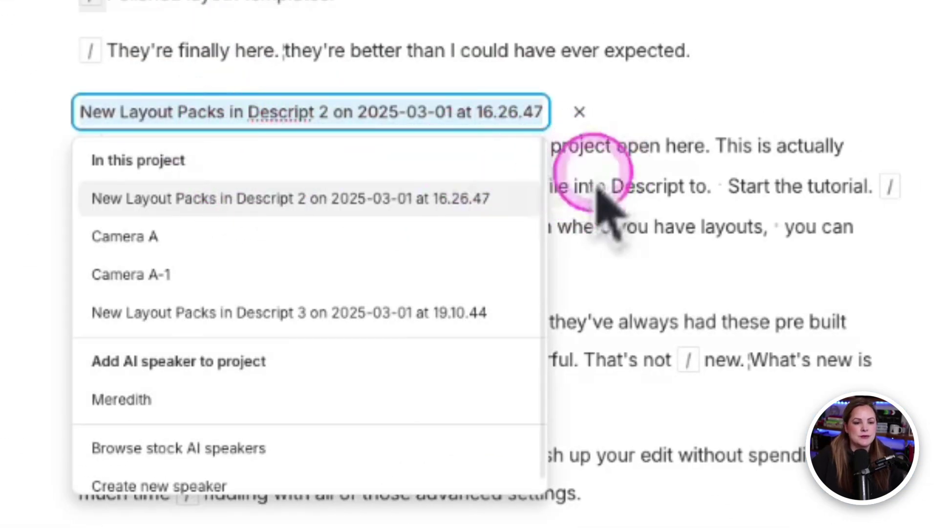
pyautogui.moveTo(596, 188); pyautogui.dragTo(610, 346)
pyautogui.click(609, 345)
pyautogui.scroll(-5, 609, 345)
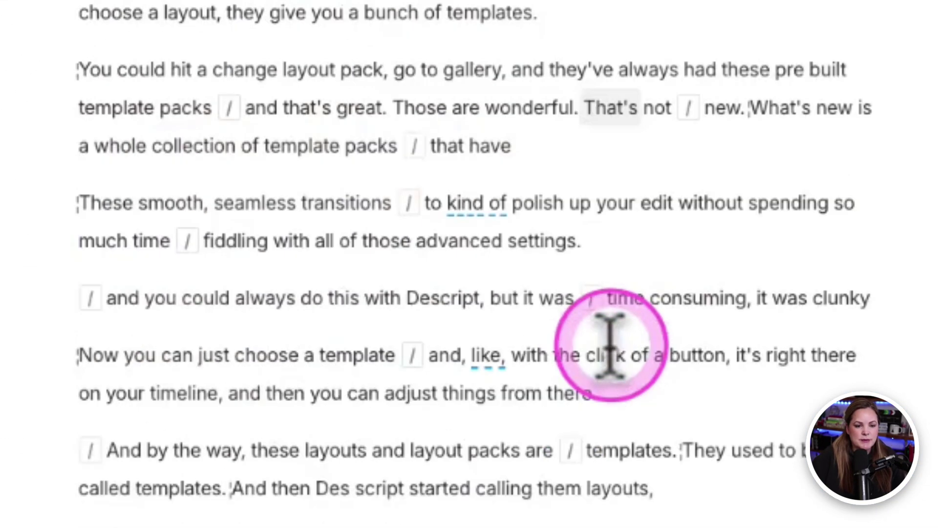
pyautogui.click(610, 345)
# Split the first clip at 00:05.8, right after the word "do".
pyautogui.hscroll(-12, 499, 386)
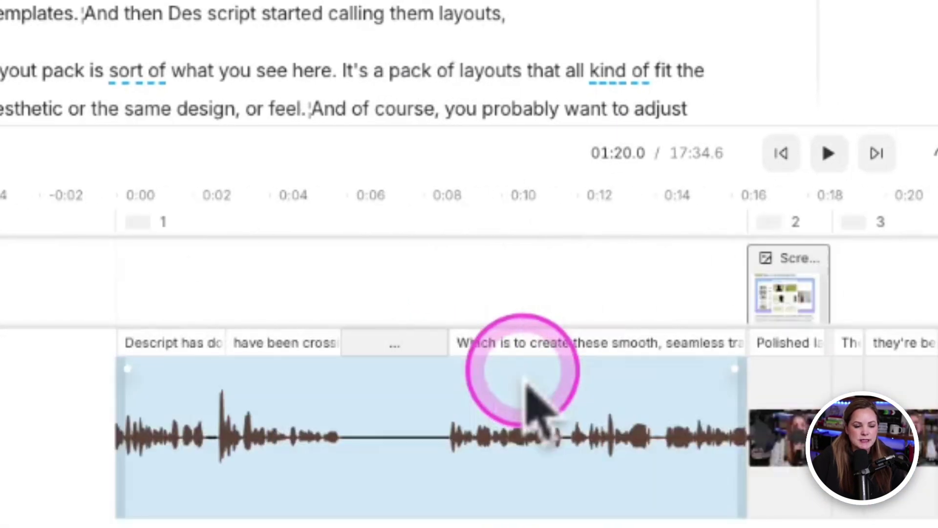
pyautogui.click(424, 439)
pyautogui.click(344, 453)
pyautogui.scroll(5, 347, 454)
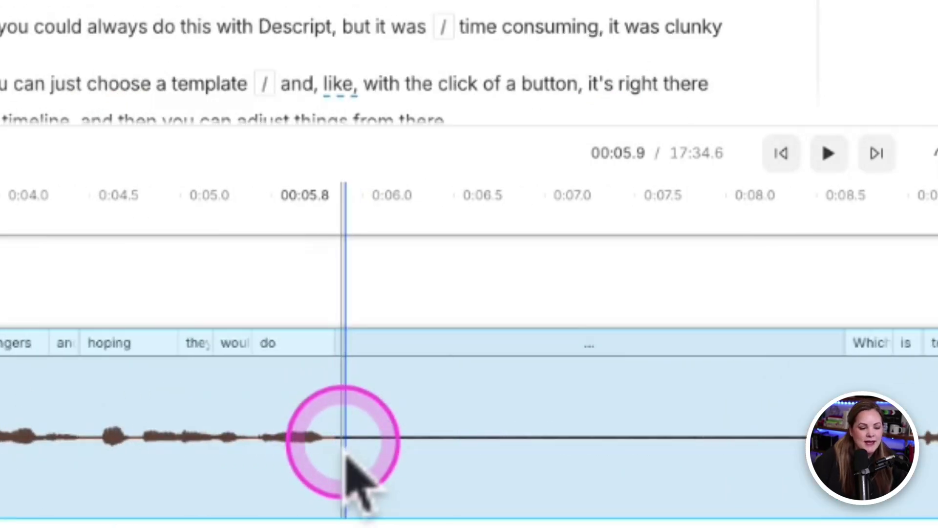
pyautogui.click(336, 454)
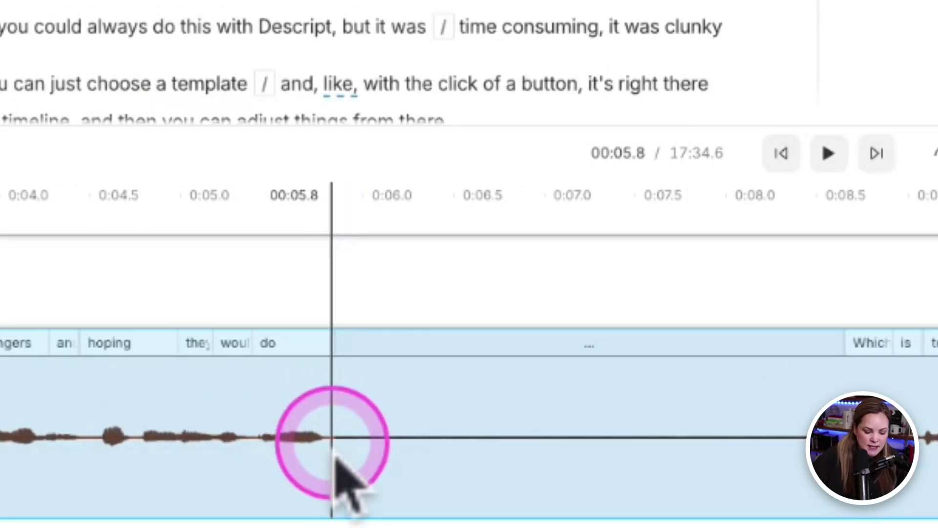
pyautogui.press('s')
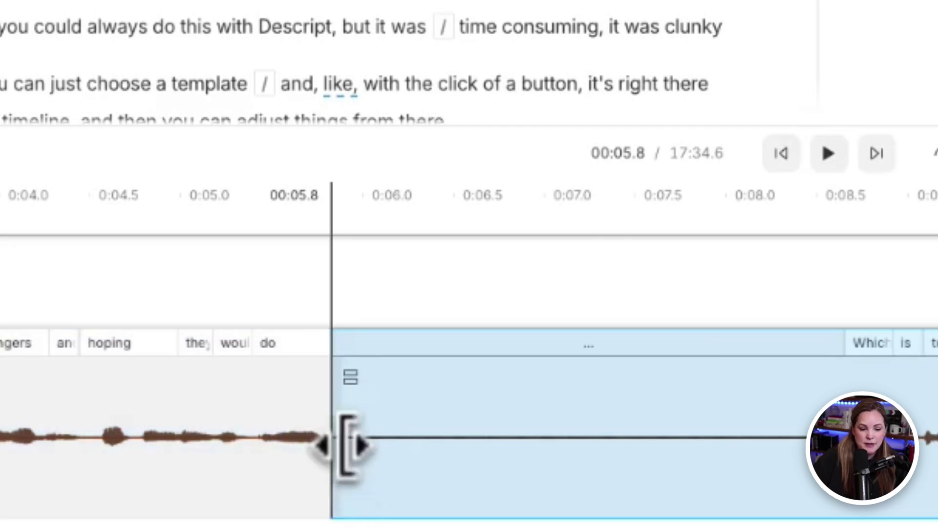
# Split the clip at 00:08.6 before "Which" and delete the silent segment following "do".
pyautogui.click(830, 436)
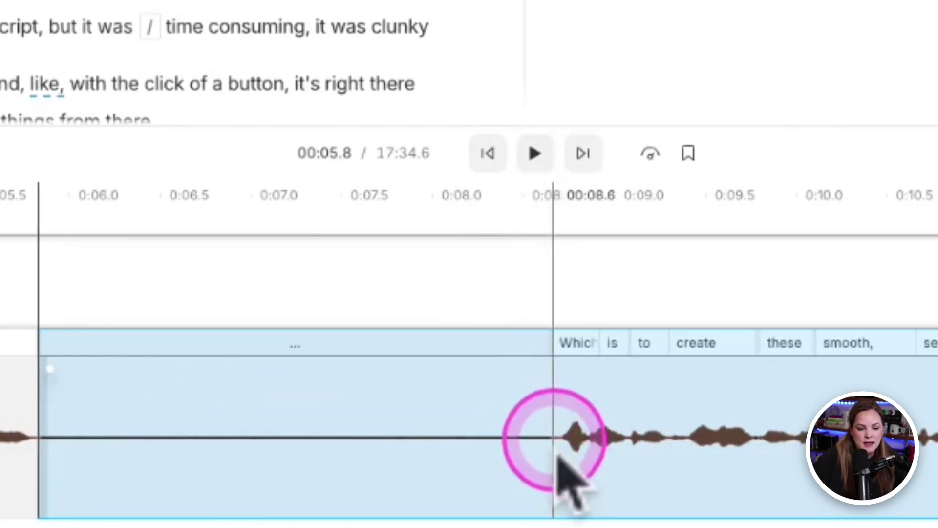
pyautogui.click(443, 457)
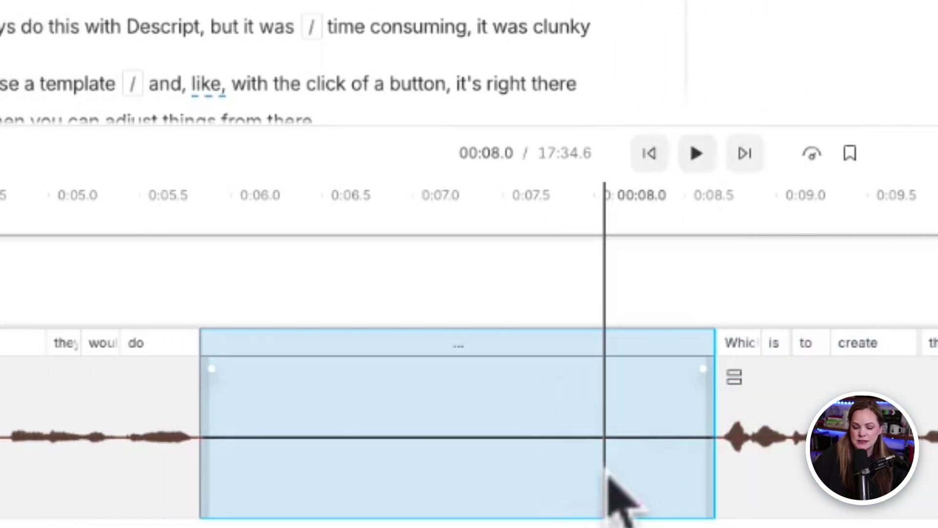
pyautogui.press('Delete')
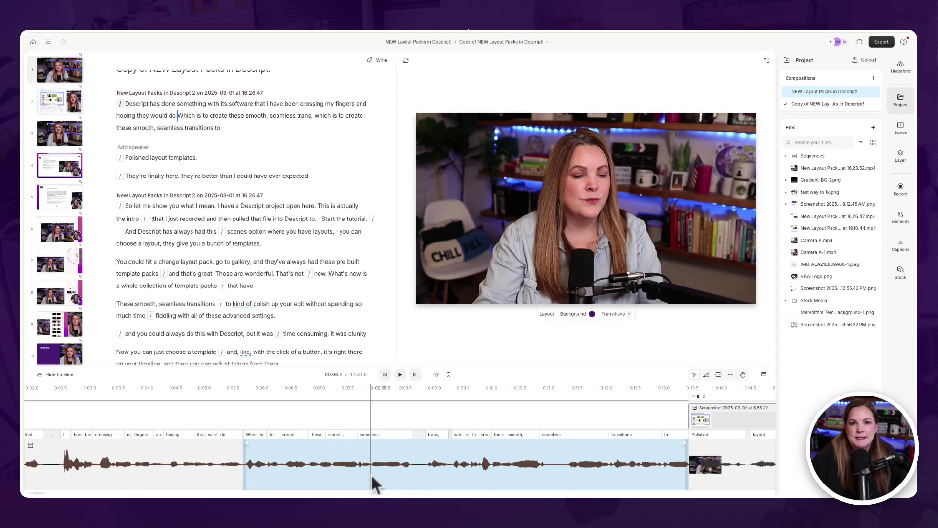
# Undo the deletion of the silent segment and split the clip after the first "smooth, seamless".
pyautogui.hotkey('ctrl', 'z')
pyautogui.click(551, 465)
pyautogui.press('s')
# Move the "Which is to create these smooth, seamless" segment to the end of scene 1, directly before "Polished".
pyautogui.click(503, 471)
pyautogui.hscroll(5, 503, 467)
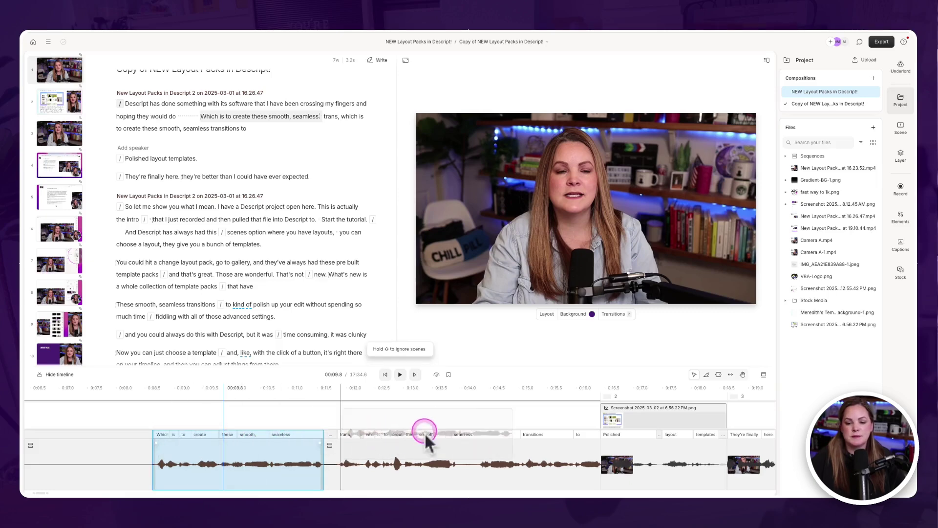
pyautogui.moveTo(596, 460); pyautogui.dragTo(600, 464)
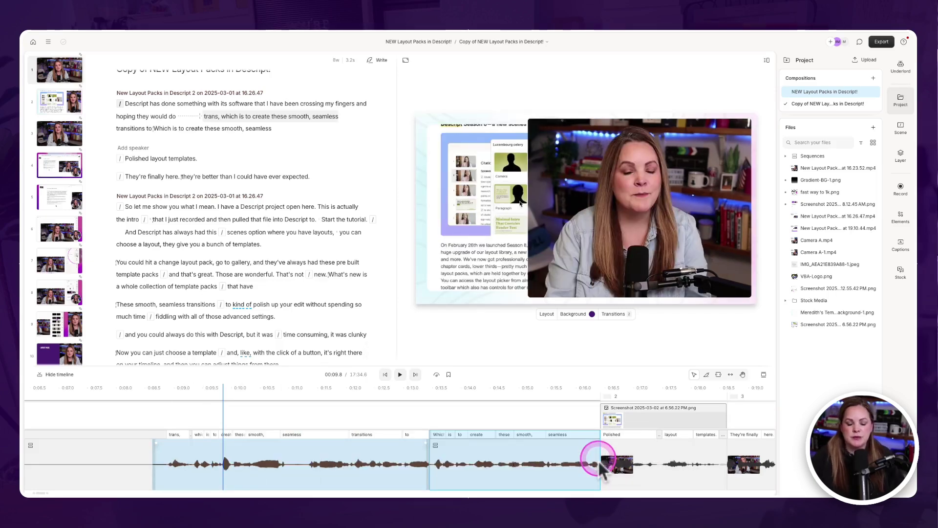
# Undo the segment move, the pause deletion and the splits to restore scene 1's uncut clip.
pyautogui.click(522, 462)
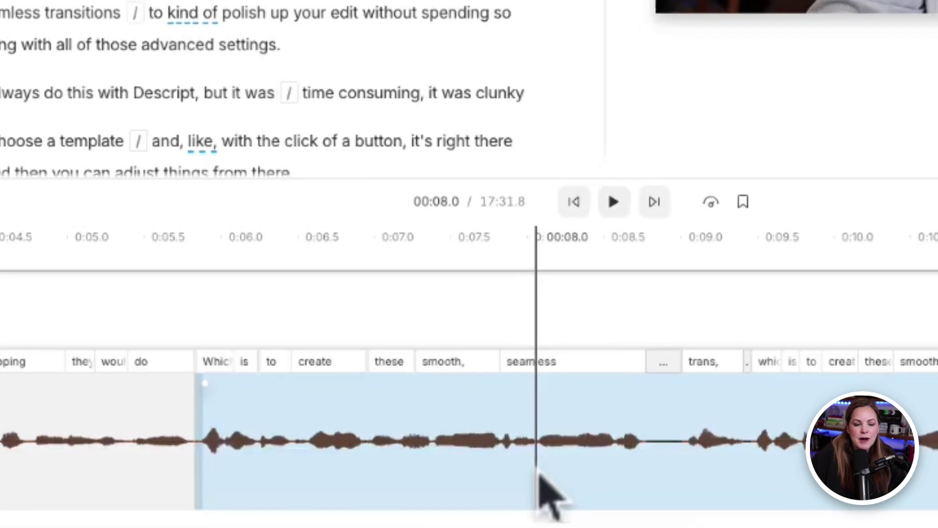
pyautogui.press('Delete')
pyautogui.press('s')
pyautogui.click(545, 472)
# Cut the first clip with the Blade tool at 00:08.6, just before the word "Which".
pyautogui.click(604, 259)
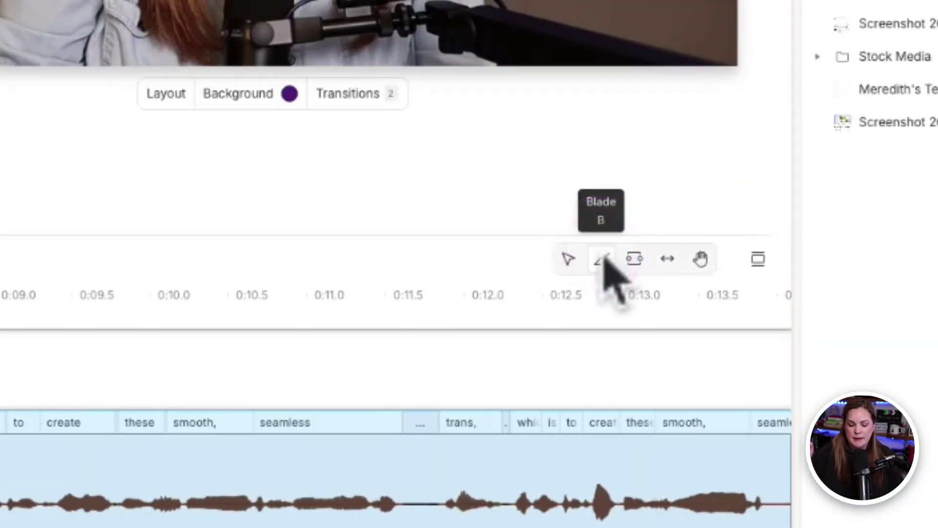
pyautogui.click(603, 260)
pyautogui.click(439, 381)
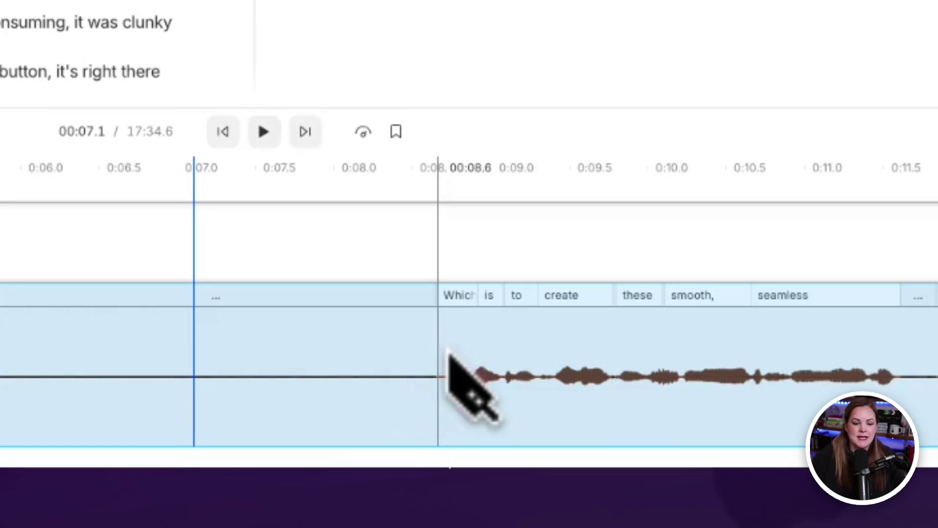
pyautogui.moveTo(376, 389); pyautogui.dragTo(436, 388)
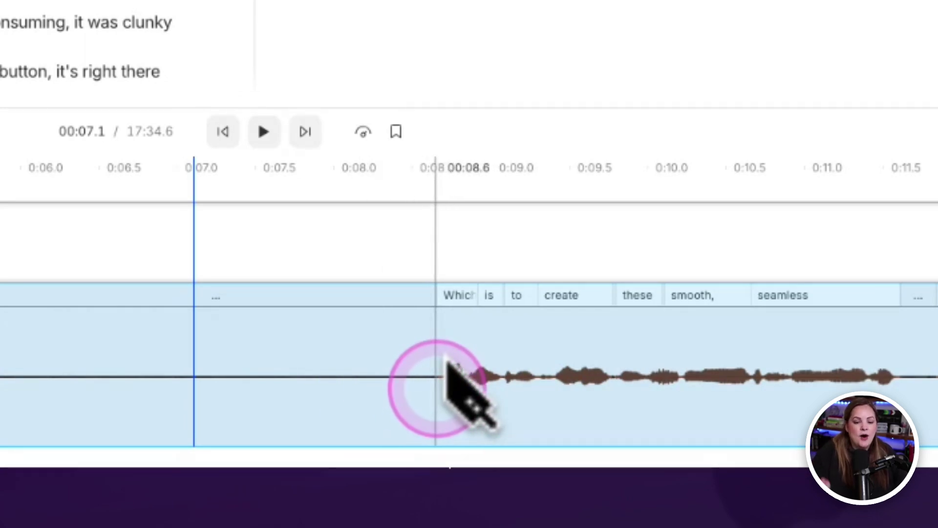
pyautogui.click(449, 388)
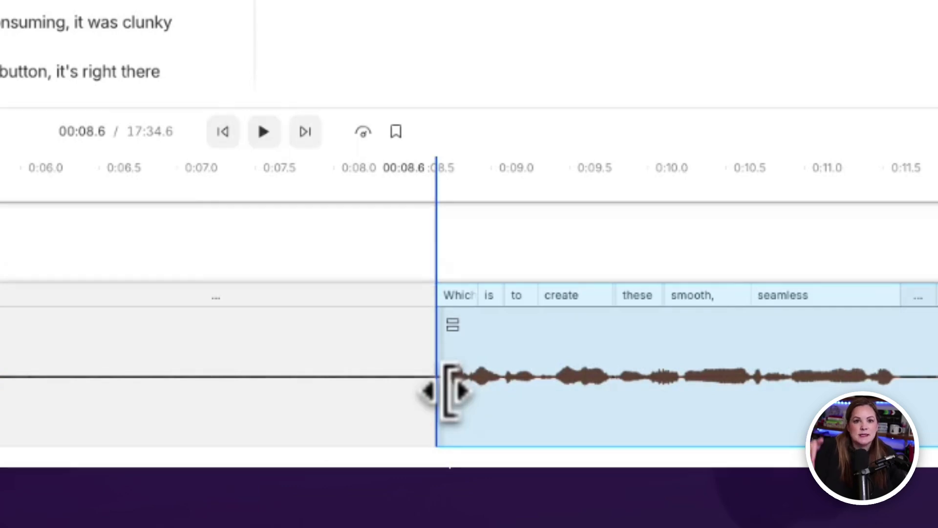
# Cut the clip at 00:05.8 after "do" with the Blade tool and delete the isolated pause.
pyautogui.click(449, 409)
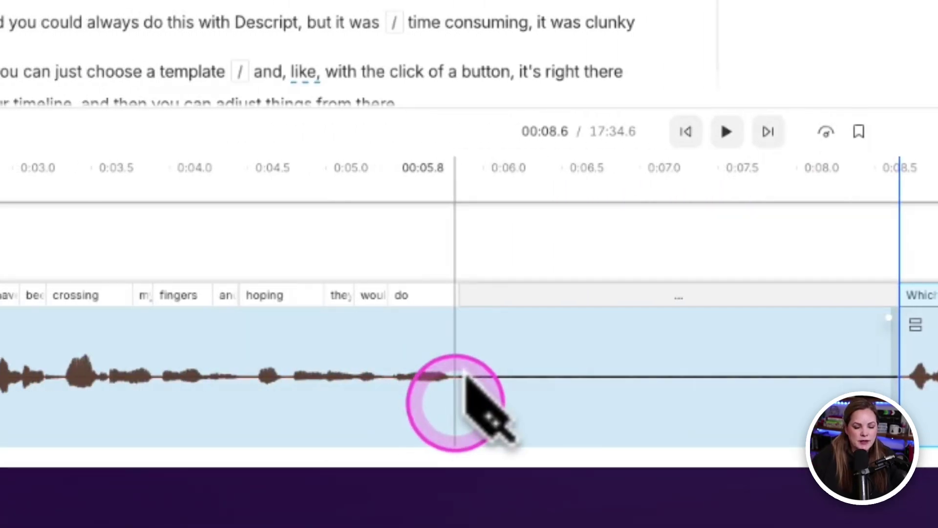
pyautogui.press('s')
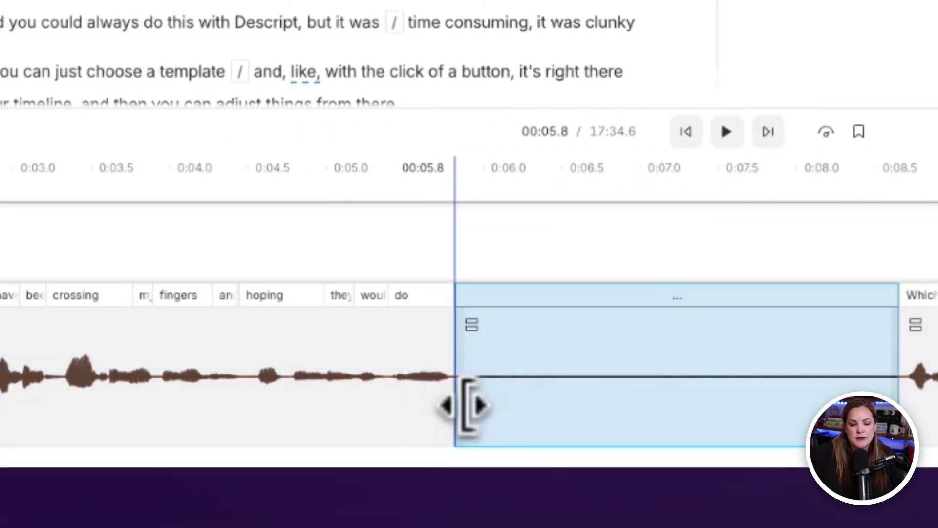
pyautogui.press('Delete')
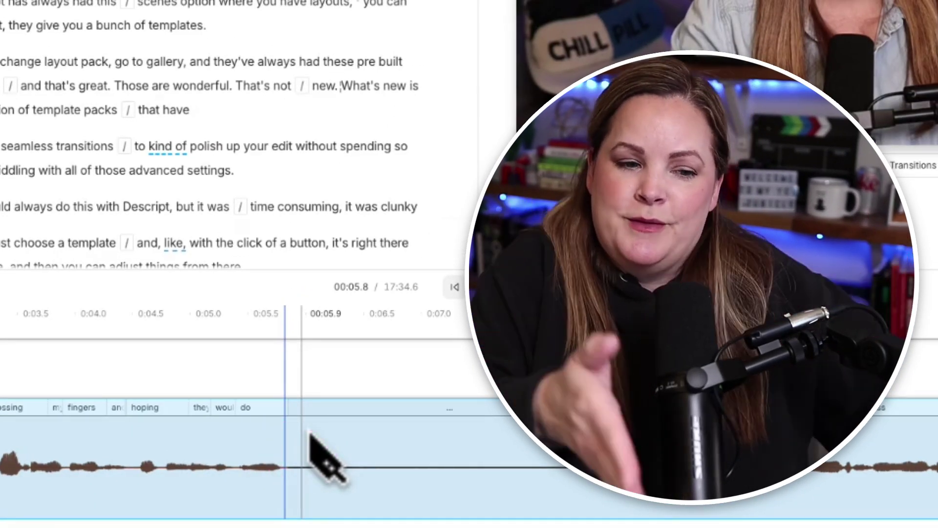
# Use the Range tool to select the pause between "do" and "Which", from 00:05.8 to about 00:08.7, and delete it.
pyautogui.click(643, 207)
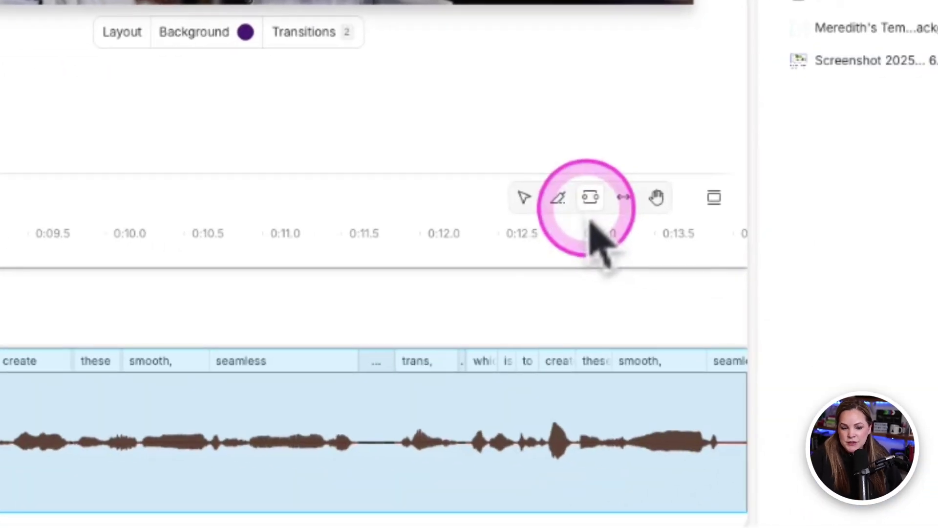
pyautogui.click(435, 437)
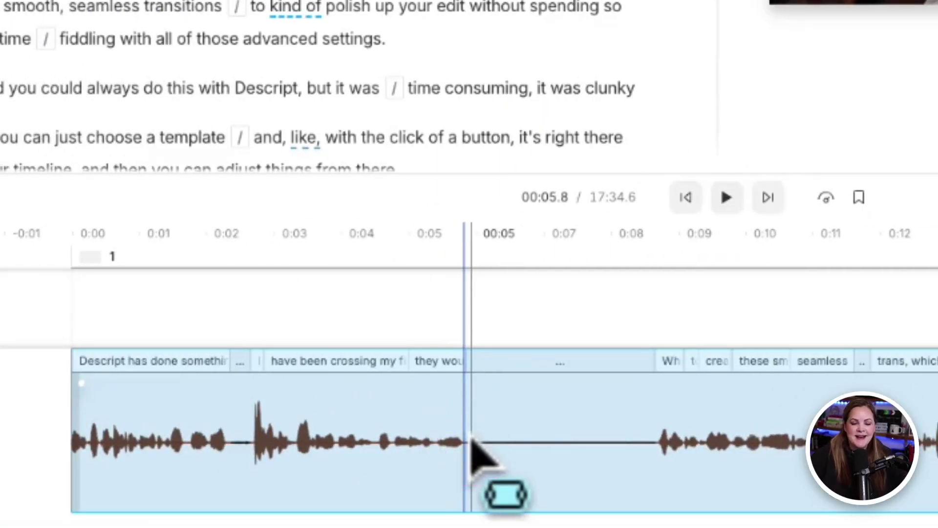
pyautogui.scroll(5, 502, 395)
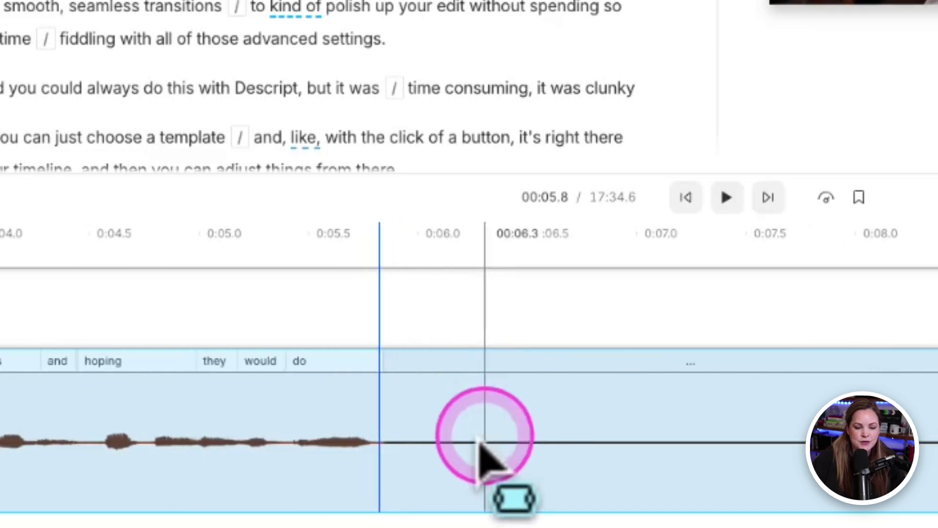
pyautogui.scroll(-4, 457, 447)
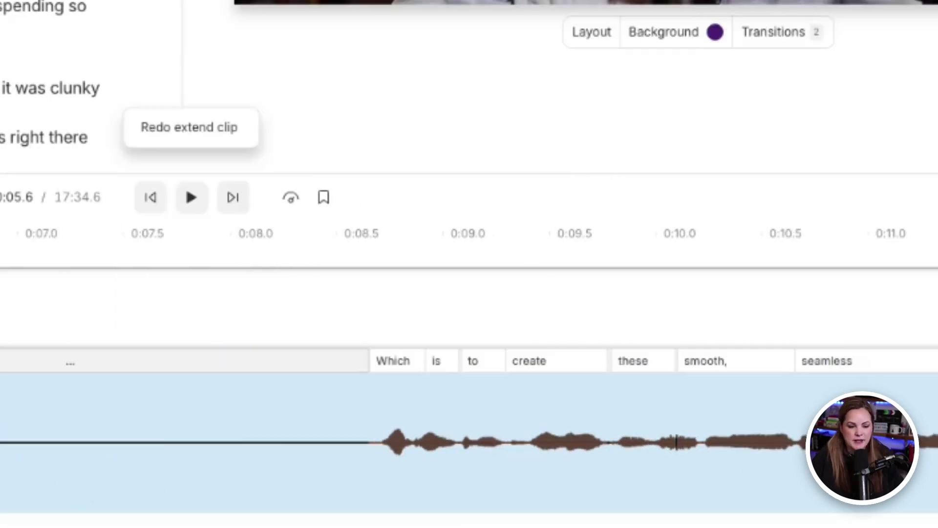
pyautogui.click(624, 197)
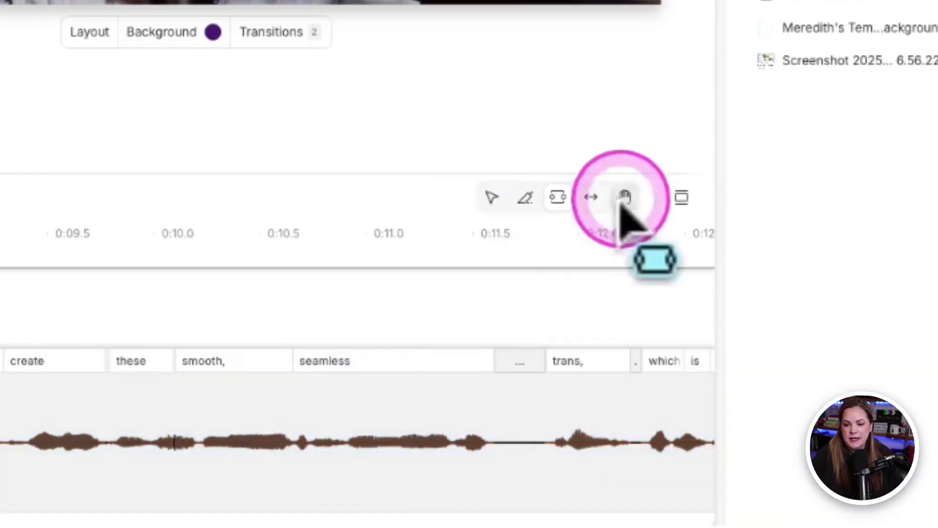
pyautogui.click(558, 197)
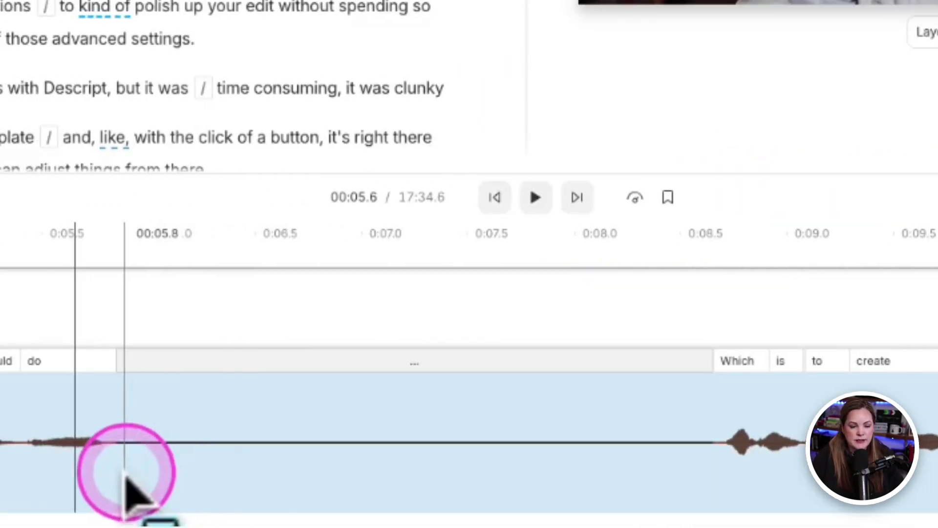
pyautogui.moveTo(124, 473); pyautogui.dragTo(722, 450)
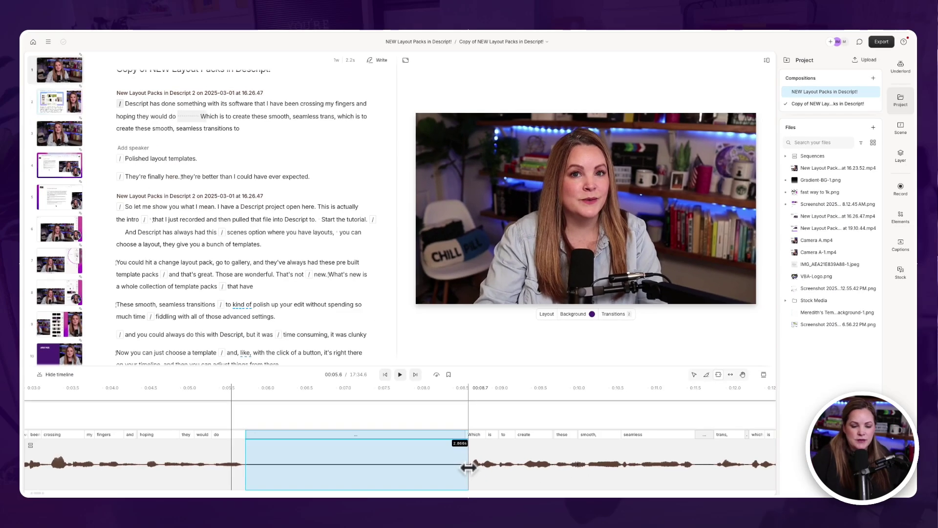
pyautogui.press('Delete')
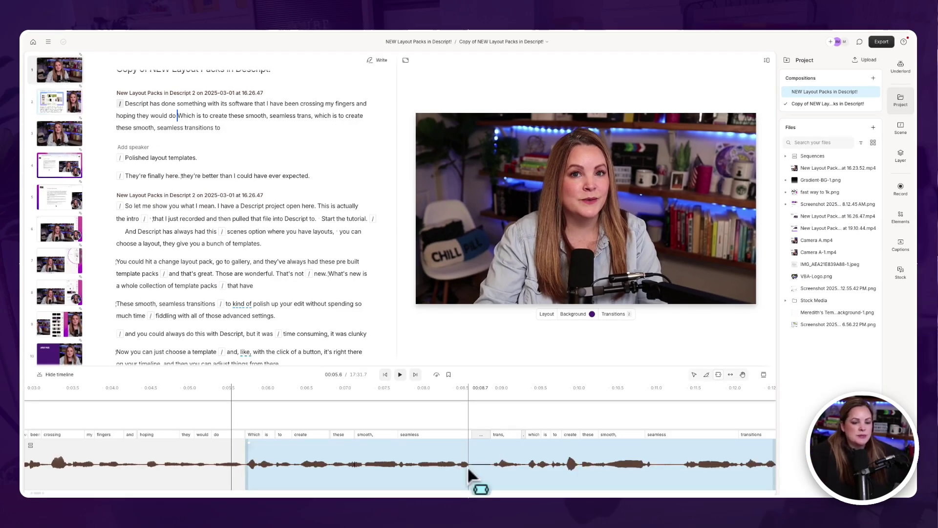
# Try adjusting the clip edges at the cut between "do" and "Which".
pyautogui.moveTo(245, 480)
pyautogui.mouseDown()
pyautogui.moveTo(258, 479)
pyautogui.moveTo(244, 480)
pyautogui.mouseUp()
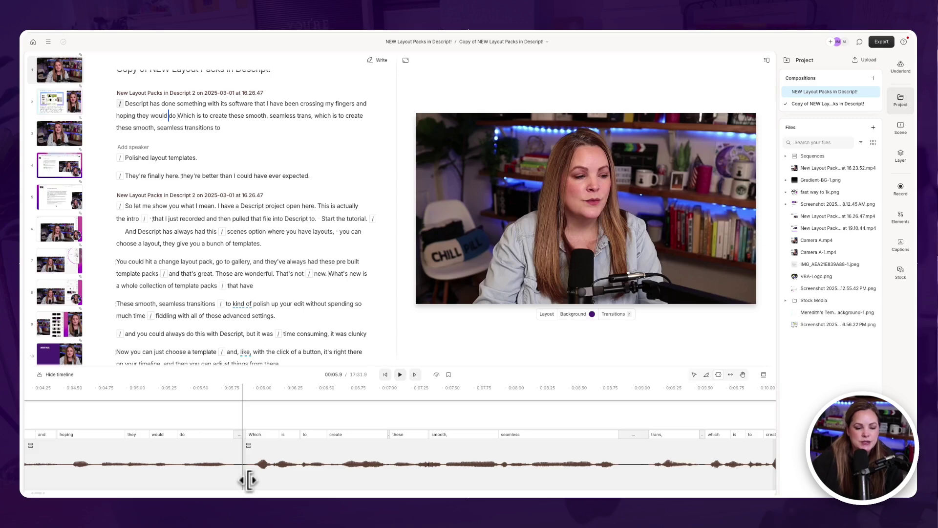
pyautogui.moveTo(249, 480); pyautogui.dragTo(249, 480)
pyautogui.click(245, 480)
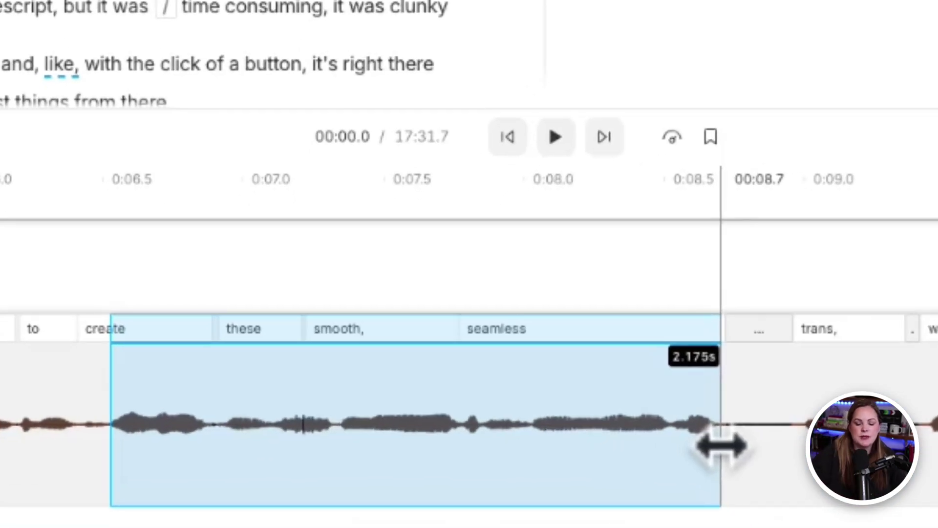
# Select a range of about 2.18 s covering "create these smooth, seamless" in the first clip.
pyautogui.click(345, 474)
pyautogui.moveTo(376, 453); pyautogui.dragTo(337, 444)
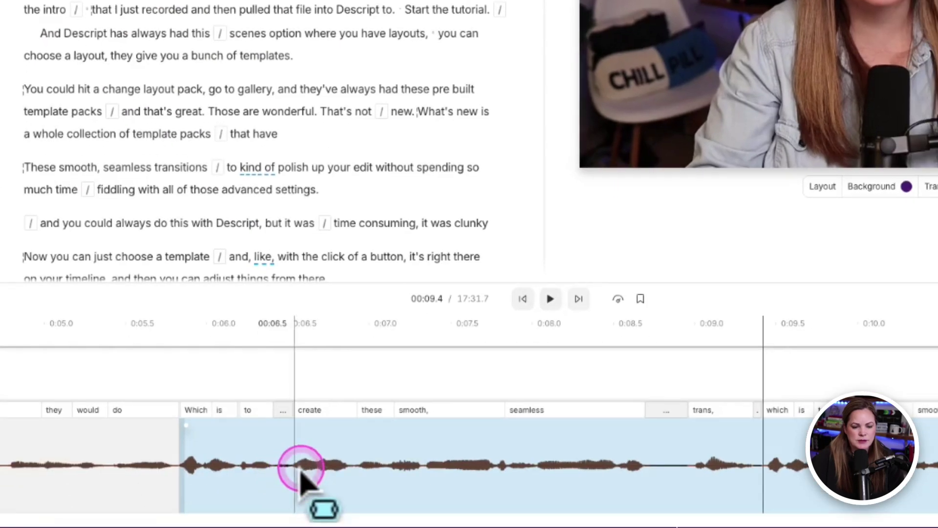
pyautogui.moveTo(303, 478); pyautogui.dragTo(645, 471)
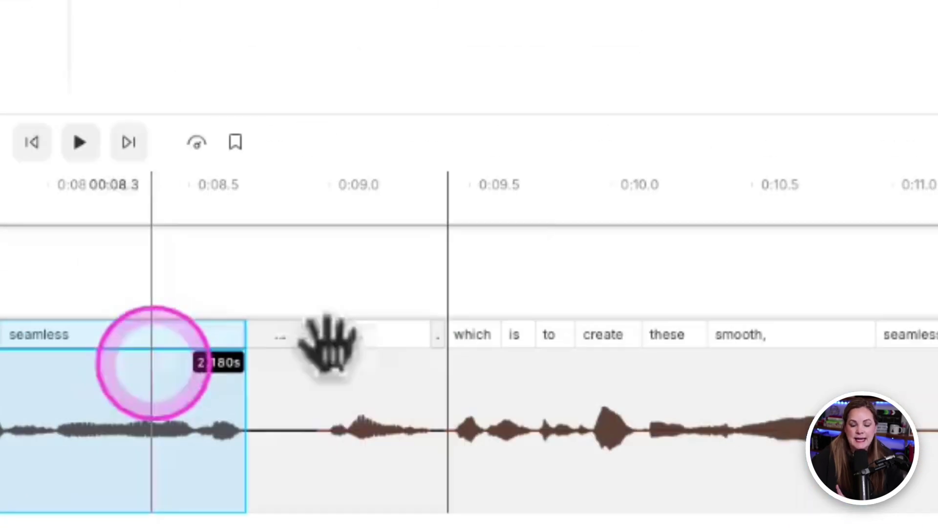
pyautogui.click(618, 215)
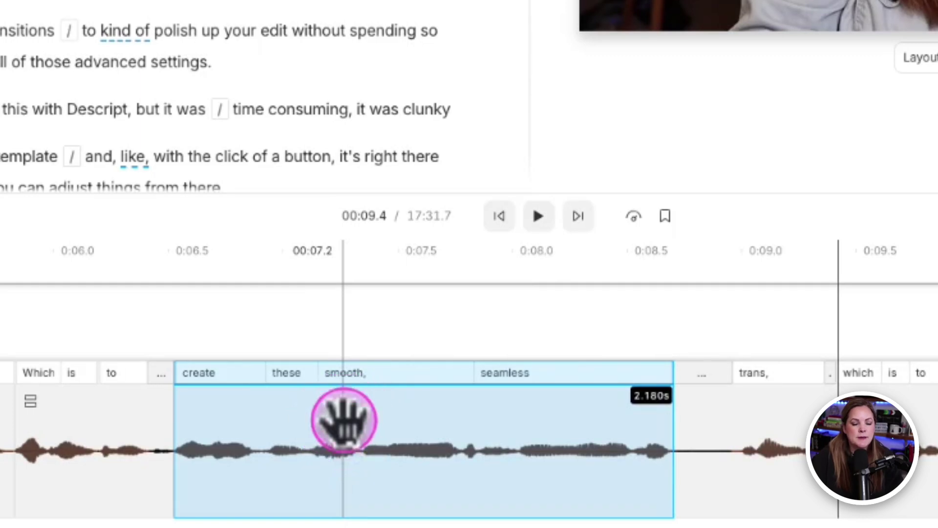
# Try lowering the audio level of the selected "create these smooth, seamless" range to 64%, and undo the gain change.
pyautogui.moveTo(344, 420); pyautogui.dragTo(339, 344)
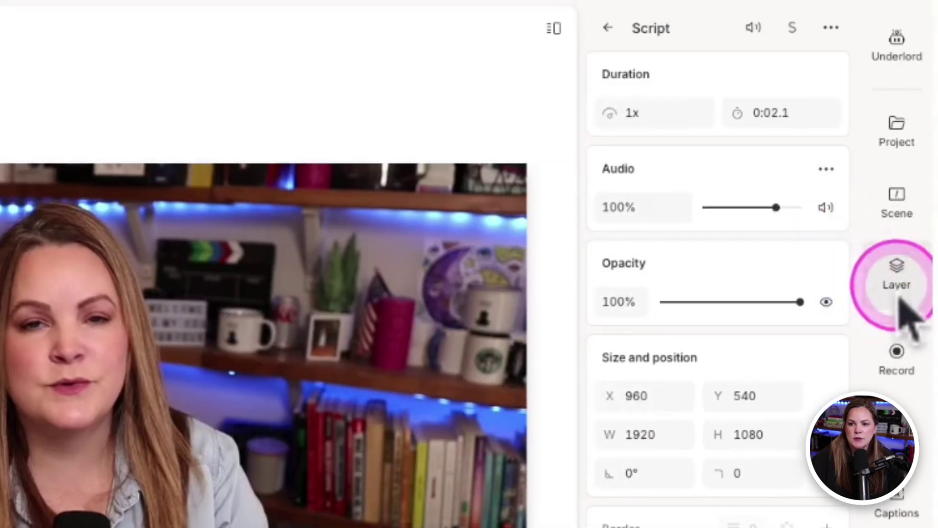
pyautogui.moveTo(778, 185); pyautogui.dragTo(752, 215)
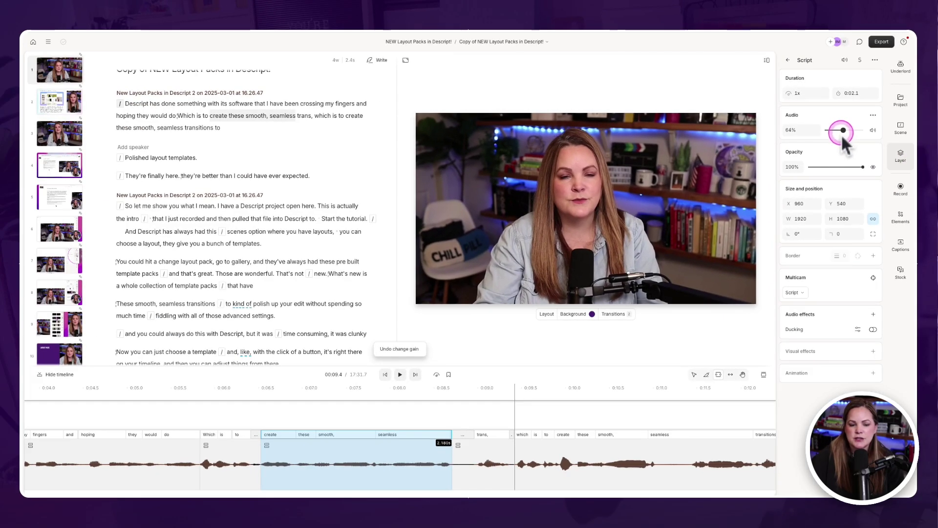
pyautogui.moveTo(841, 134); pyautogui.dragTo(836, 134)
pyautogui.hotkey('ctrl', 'z')
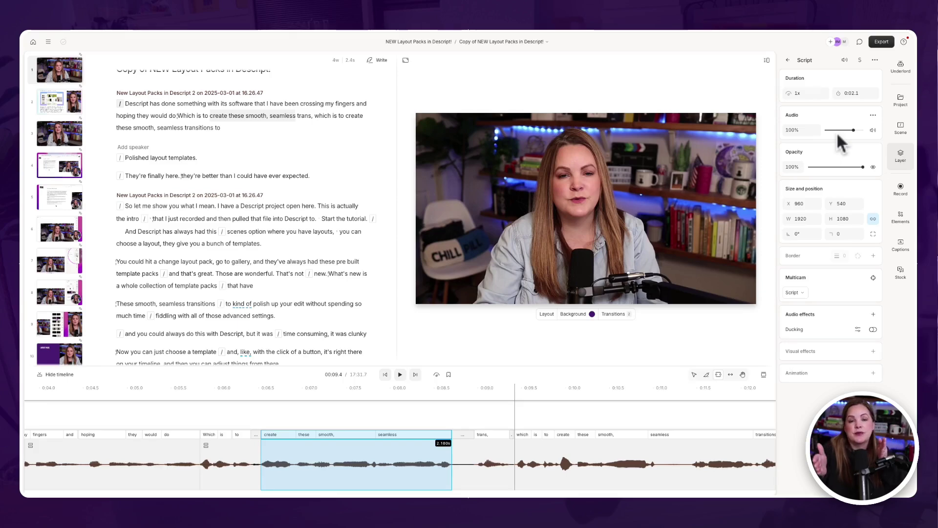
# Add the project file "New Layout Packs in Descript 3 on 2025-03-01 at 19.10.44.mp4" to the timeline as a layer above the script.
pyautogui.click(731, 375)
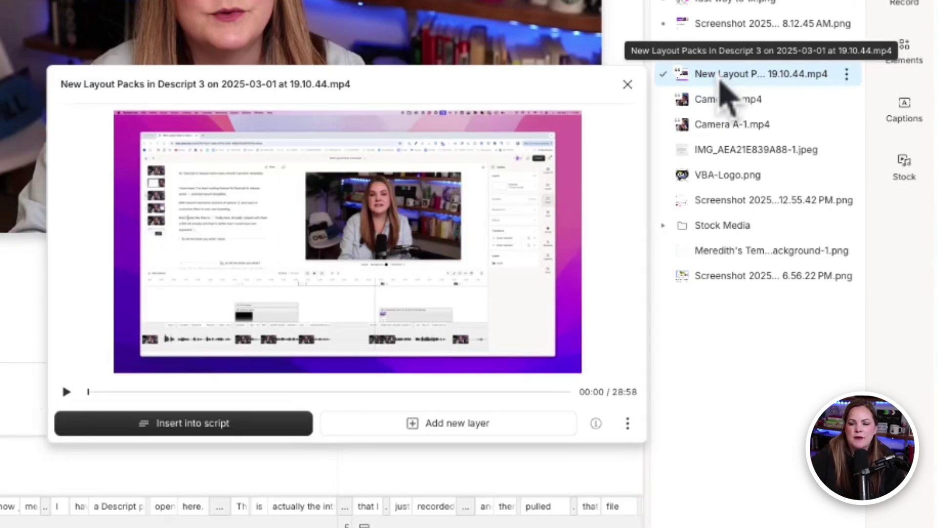
pyautogui.moveTo(720, 79); pyautogui.dragTo(589, 195)
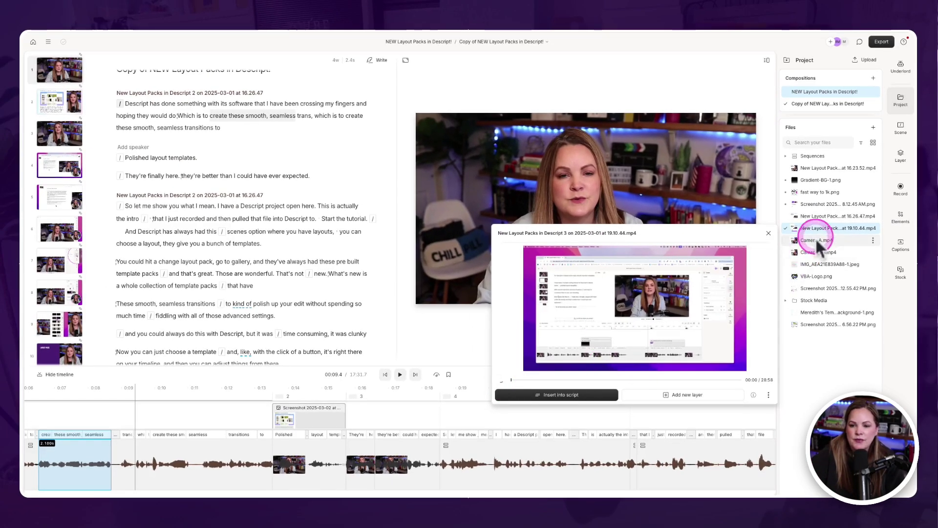
pyautogui.moveTo(817, 234); pyautogui.dragTo(662, 425)
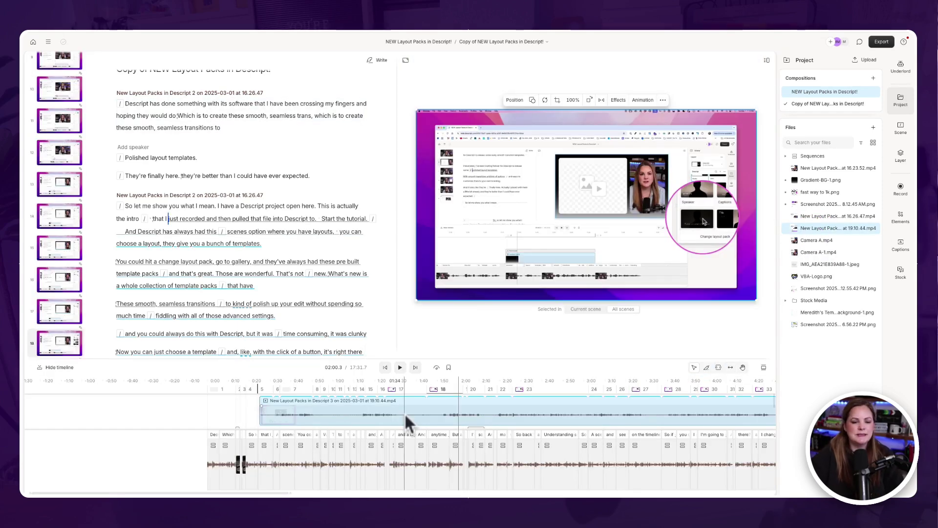
# Delete the part of the screen recording layer after about 0:46 and select the remaining short clip in scene 7.
pyautogui.scroll(3, 404, 412)
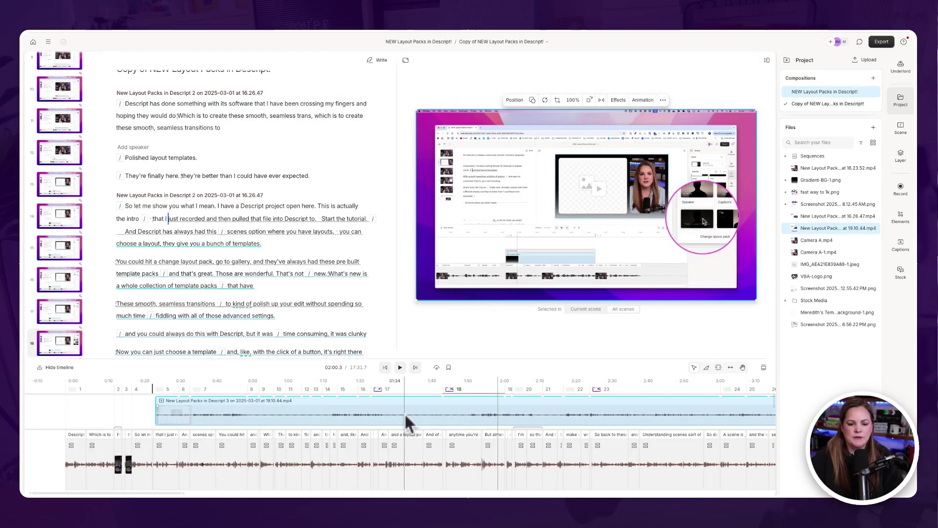
pyautogui.click(331, 411)
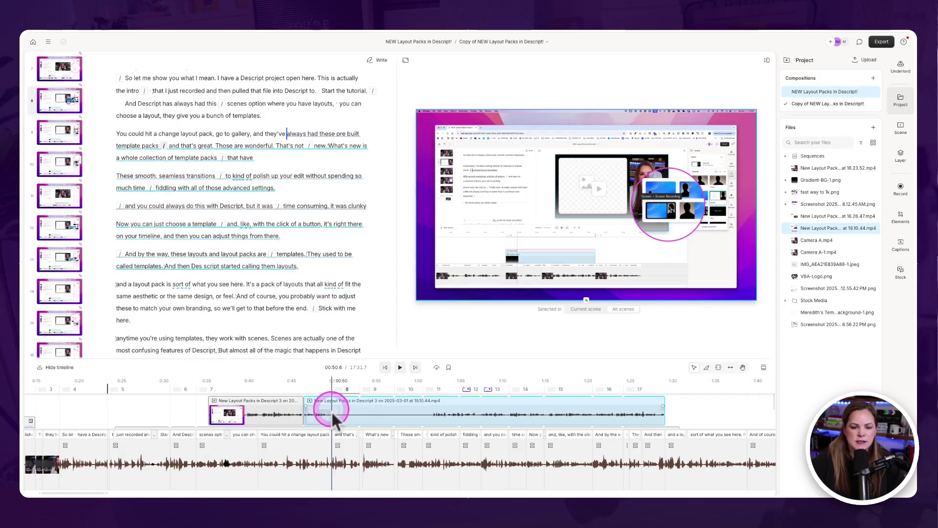
pyautogui.press('Delete')
pyautogui.click(266, 409)
pyautogui.scroll(1, 265, 410)
pyautogui.scroll(3, 265, 410)
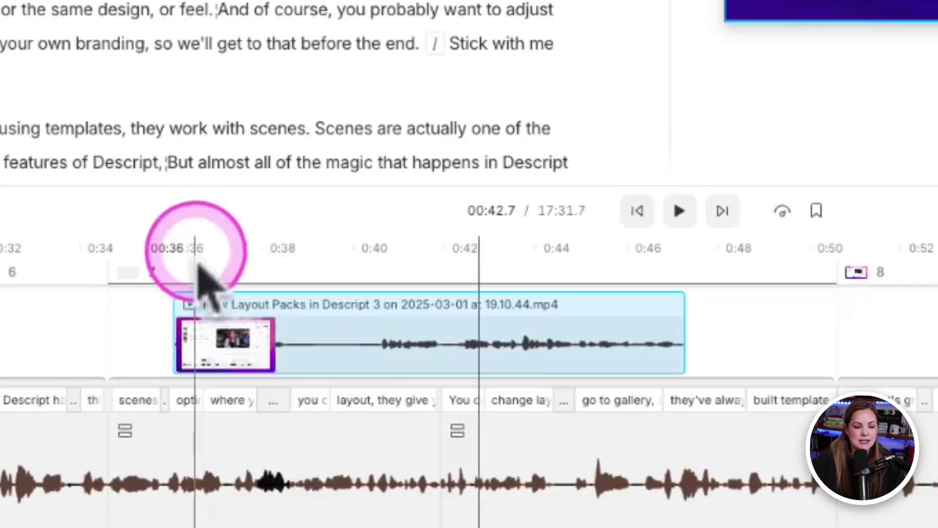
# Use the Slip tool on the scene 7 screen recording layer to shift its footage to the source range 03:14 to 03:26.
pyautogui.moveTo(198, 266); pyautogui.dragTo(538, 268)
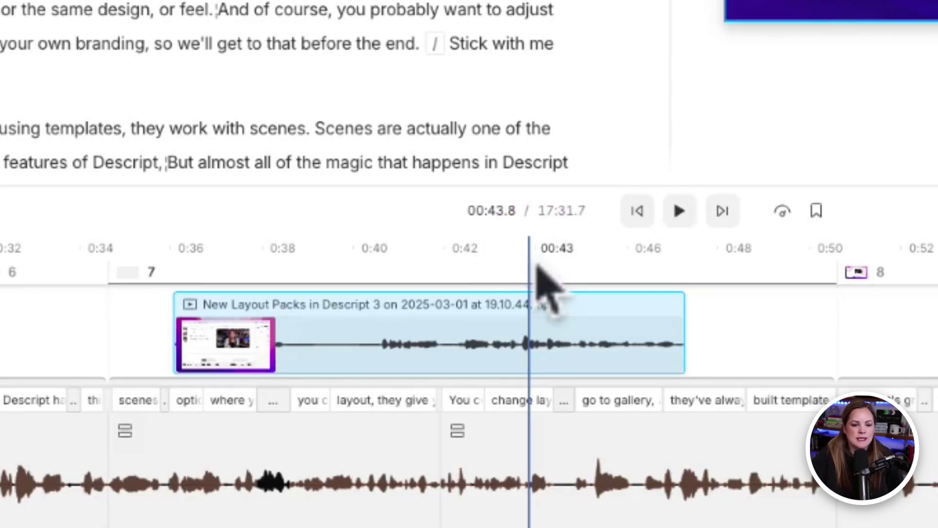
pyautogui.click(520, 321)
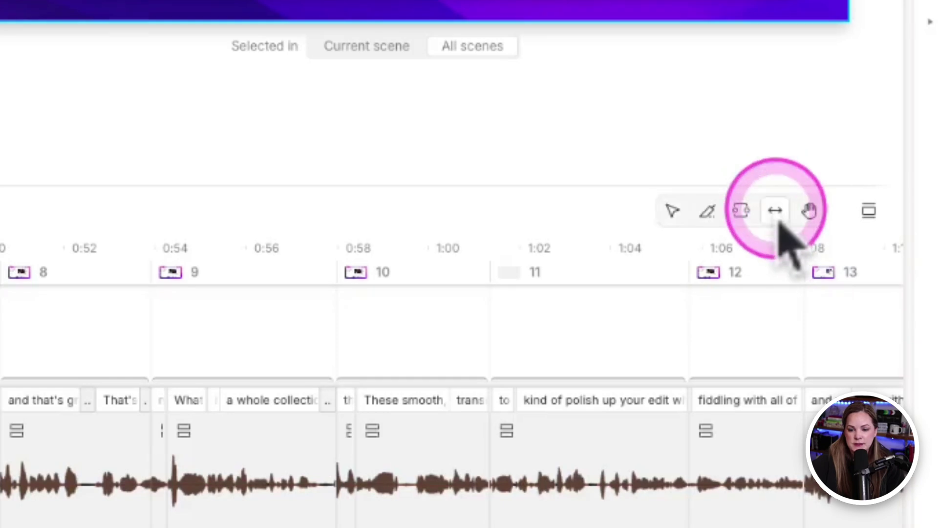
pyautogui.click(619, 318)
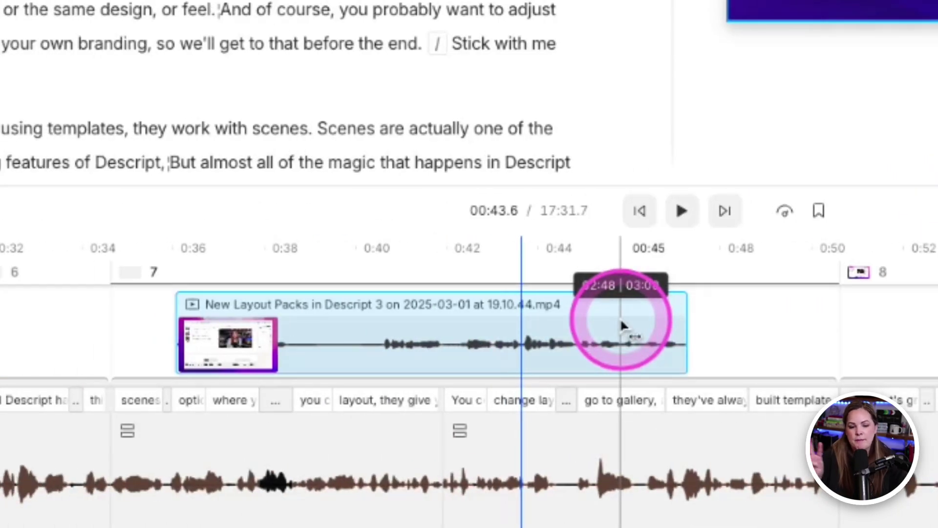
pyautogui.moveTo(620, 317); pyautogui.dragTo(169, 333)
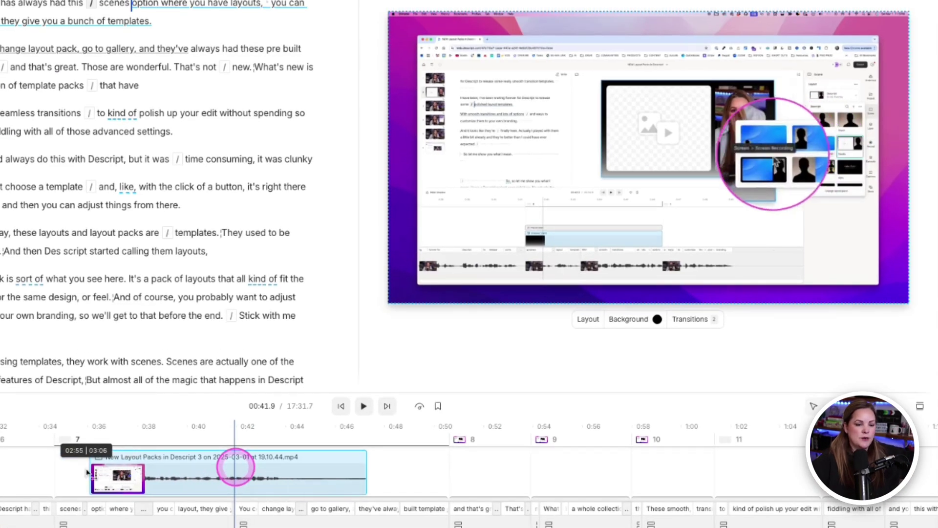
pyautogui.moveTo(87, 472); pyautogui.dragTo(27, 473)
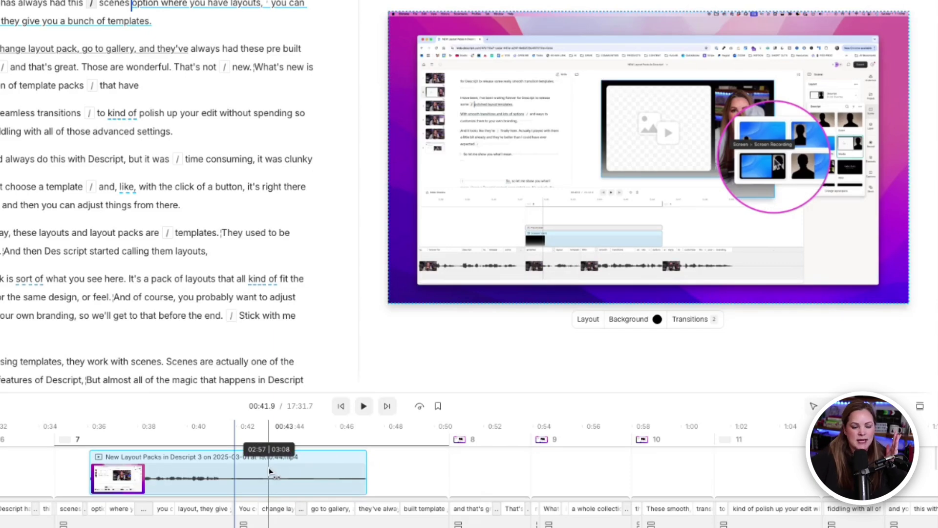
pyautogui.moveTo(287, 473); pyautogui.dragTo(183, 478)
pyautogui.moveTo(125, 467); pyautogui.dragTo(0, 470)
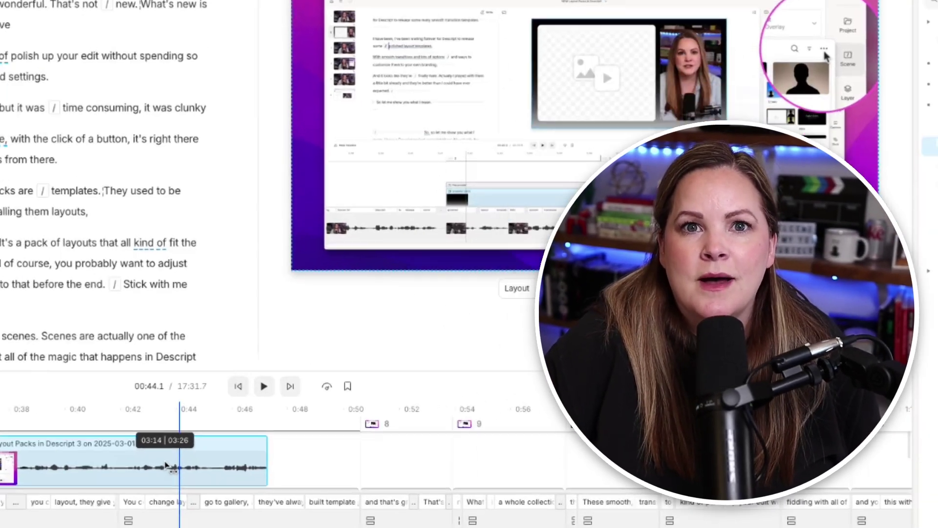
# Use the Hand tool to pan along the timeline from scene 13 to the area around scenes 18 to 22.
pyautogui.click(888, 409)
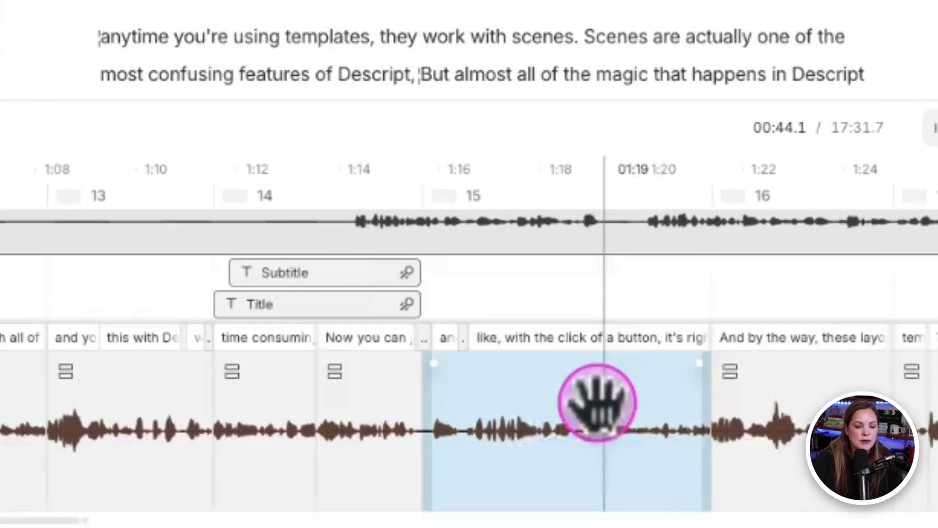
pyautogui.moveTo(275, 452); pyautogui.dragTo(176, 445)
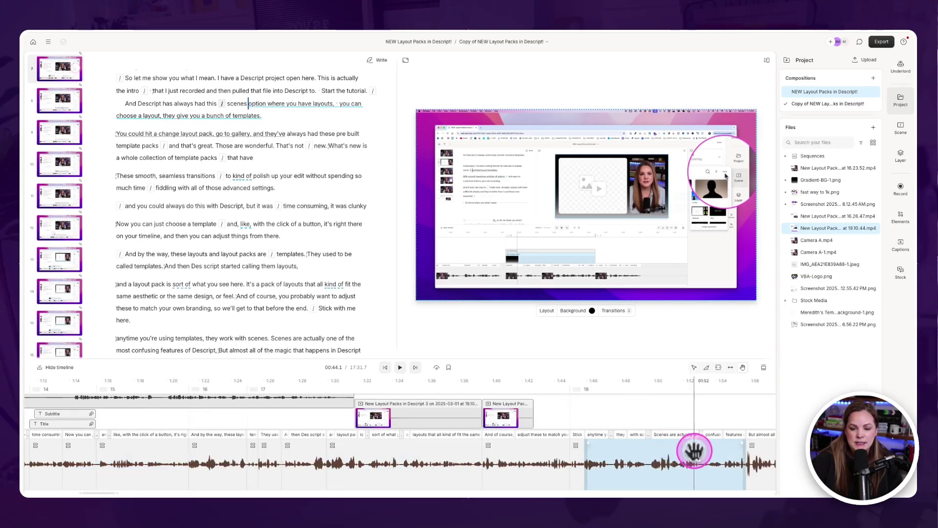
pyautogui.moveTo(694, 451); pyautogui.dragTo(388, 471)
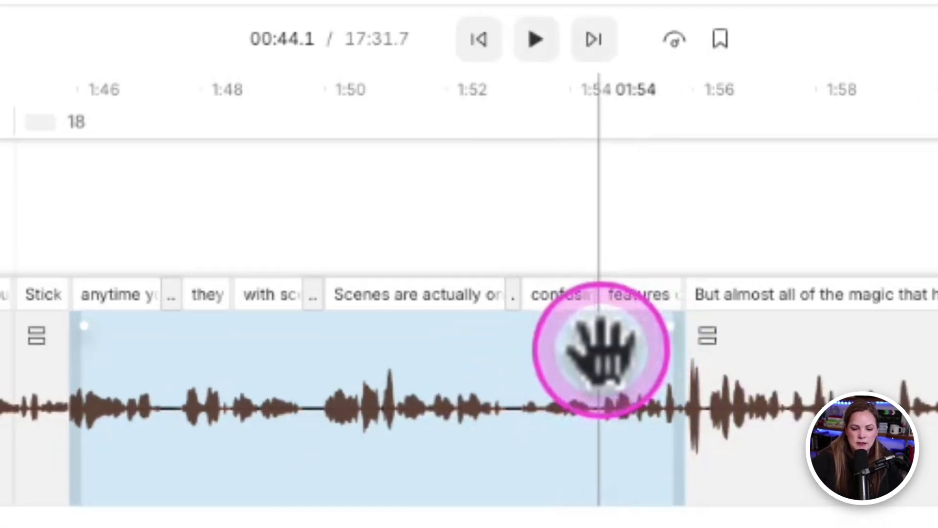
pyautogui.moveTo(601, 352); pyautogui.dragTo(87, 319)
pyautogui.scroll(-3, 287, 336)
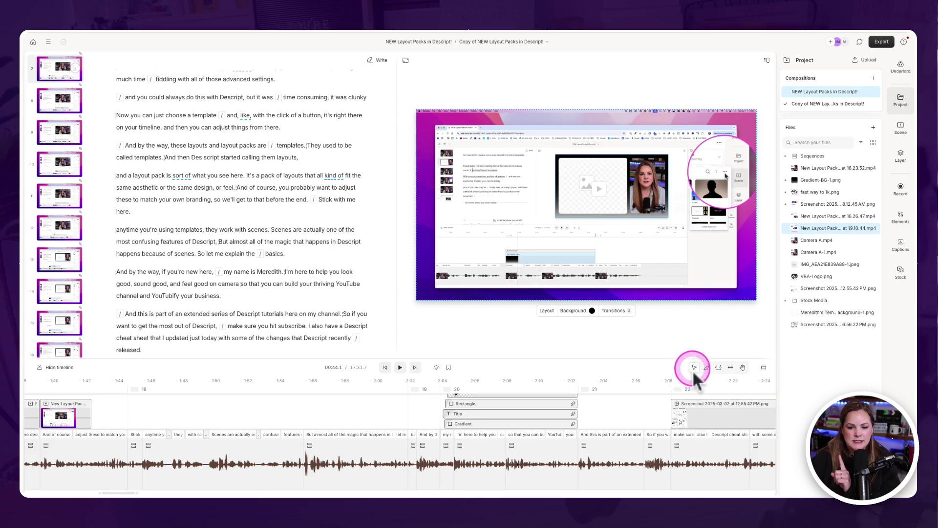
# Switch back to the Select tool and select the script clip beginning "But almost all of the magic" in scene 18.
pyautogui.click(377, 468)
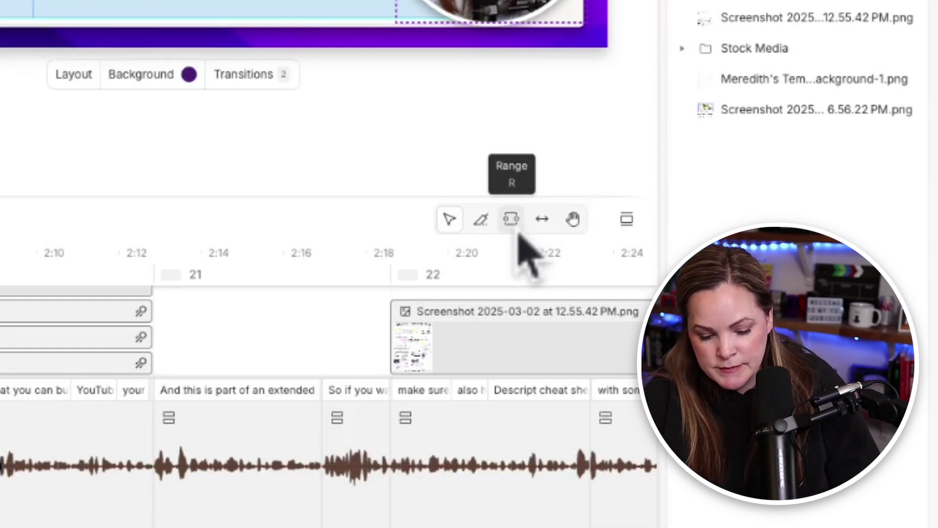
pyautogui.click(457, 227)
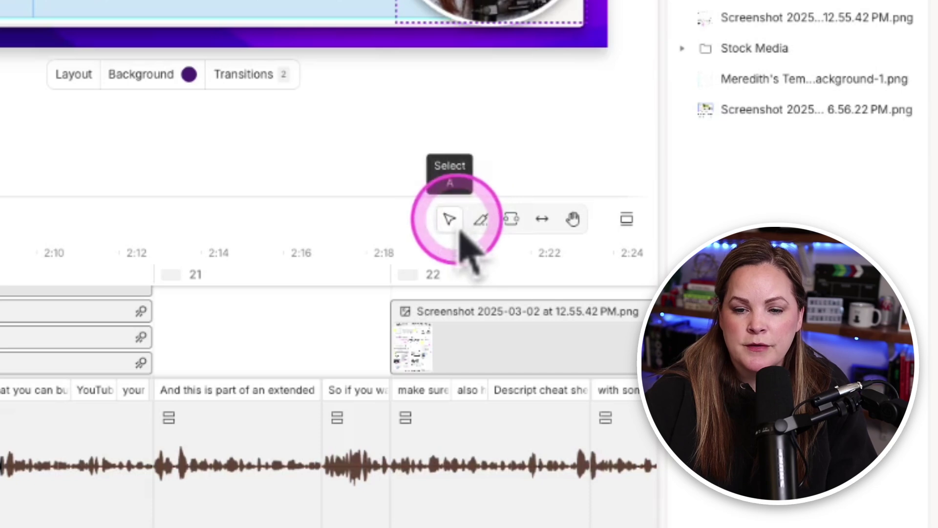